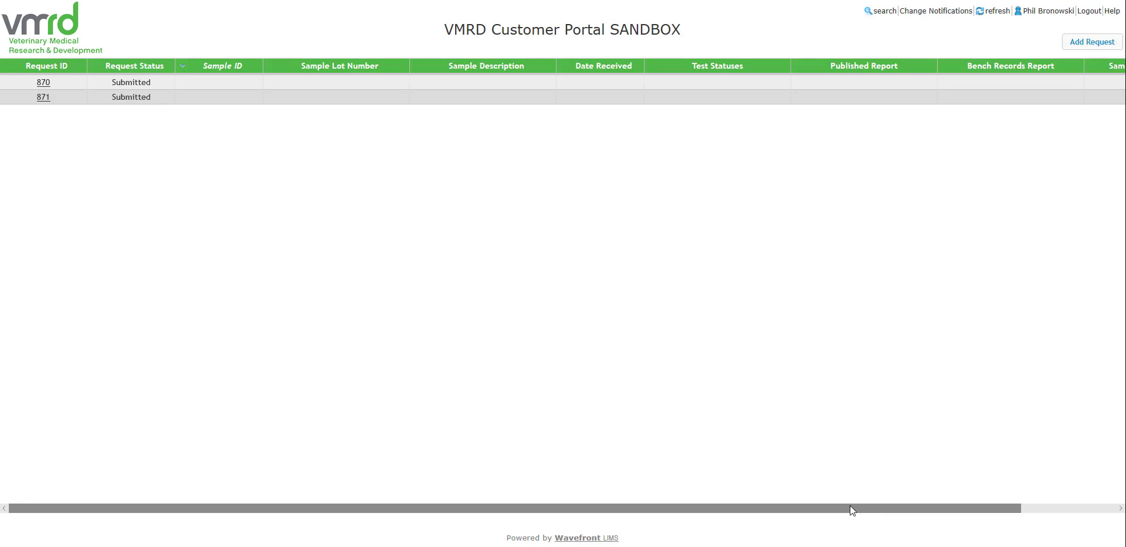
- Create a new request with the customer PO number filled in and bench records requested
left_click_drag(850, 505, 944, 505)
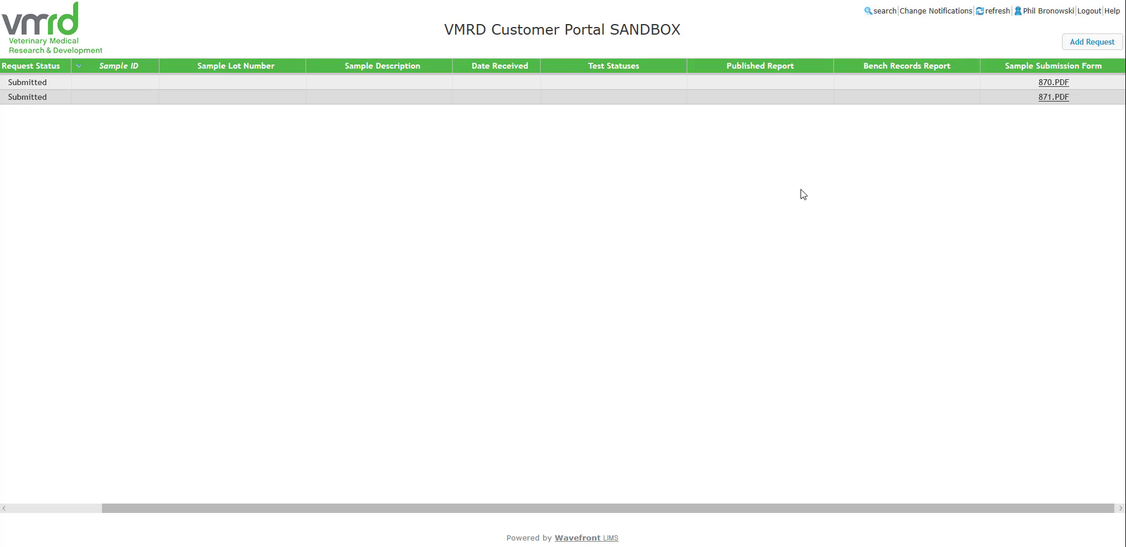
left_click(1071, 43)
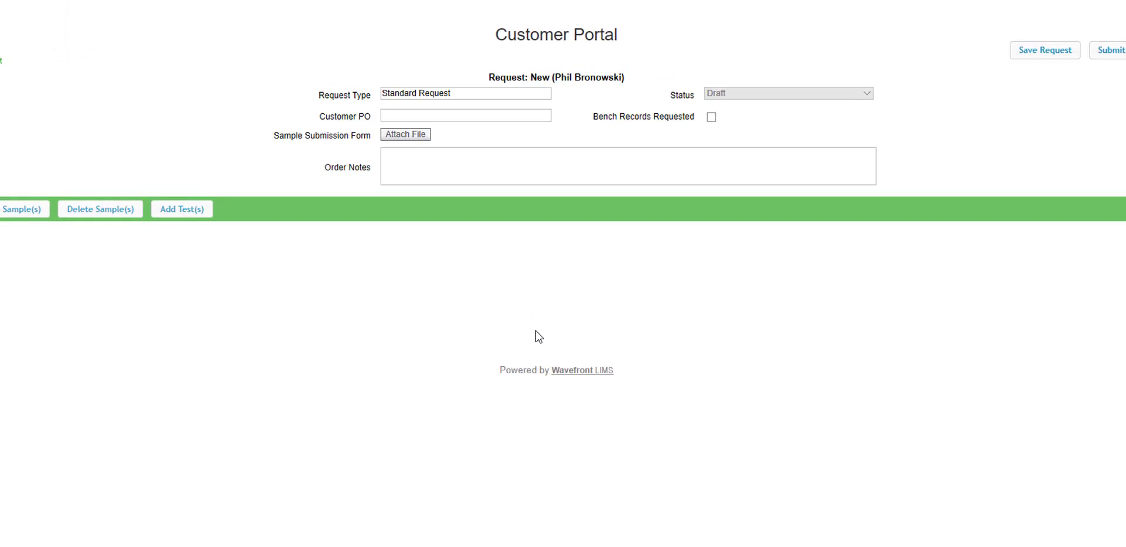
left_click(432, 182)
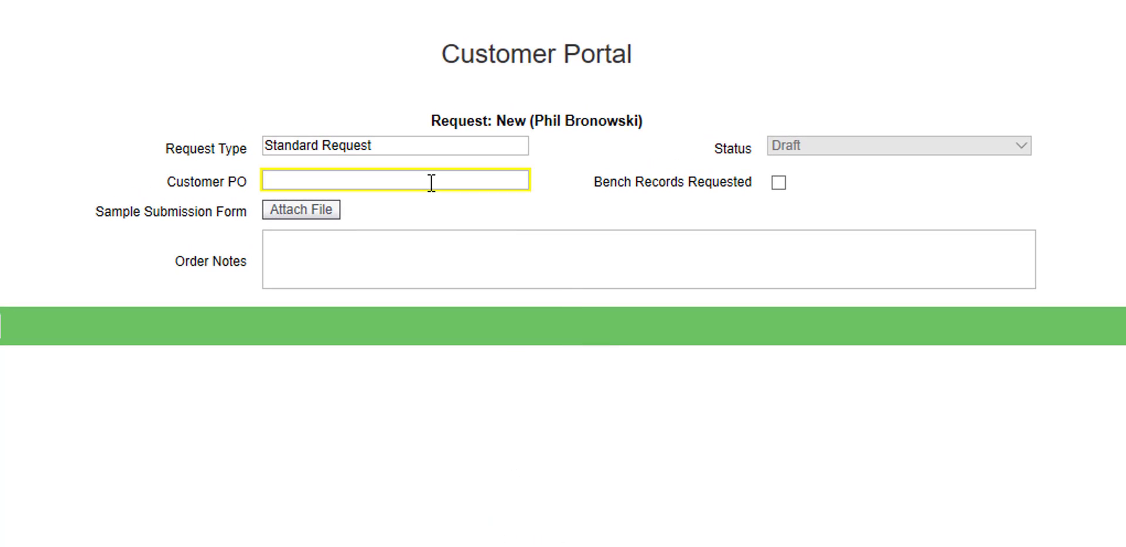
type("123456")
left_click(779, 183)
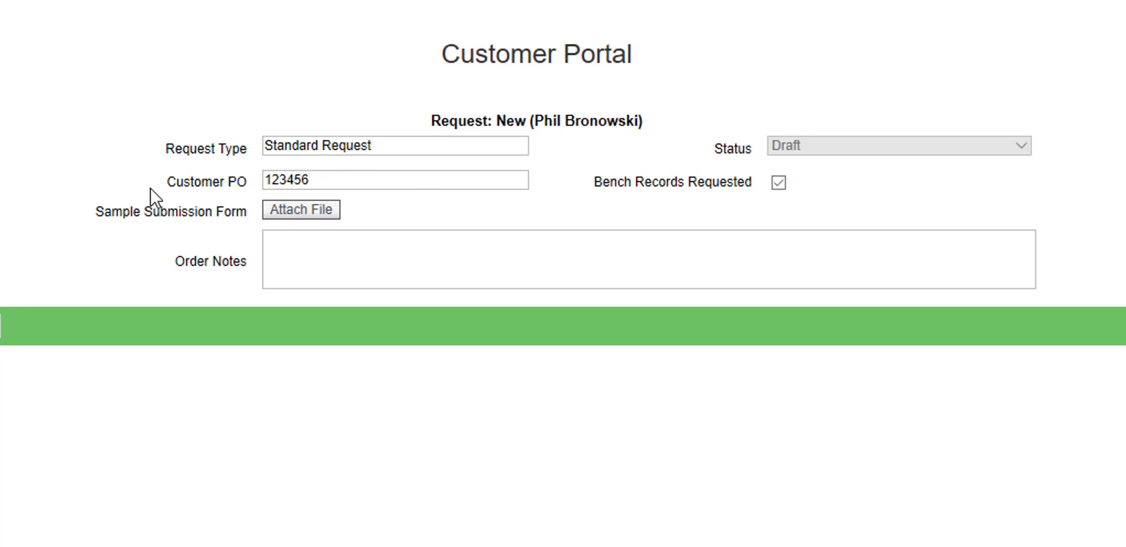
- Enter order notes that refer to the quote number and state on a second line "9C-AOP-VERO not required"
left_click(333, 256)
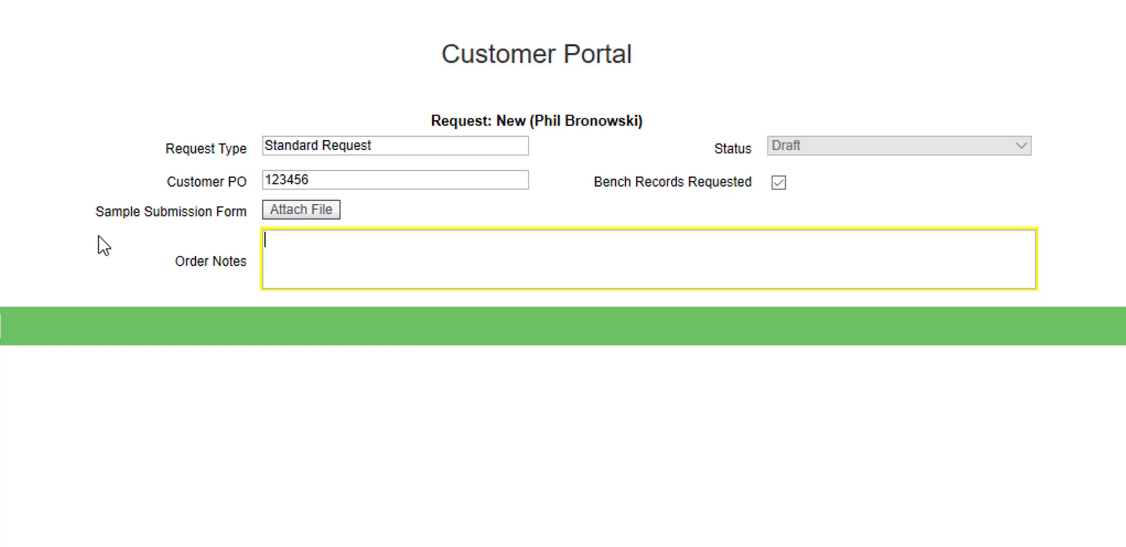
type("Refer to quote Q")
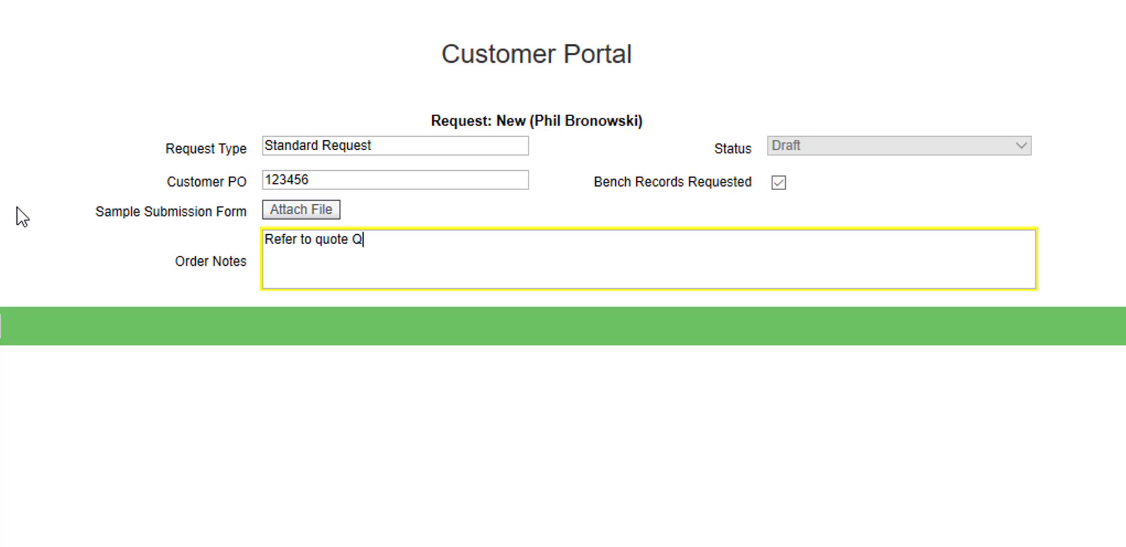
type("0012345")
key("Return")
type("9C-A")
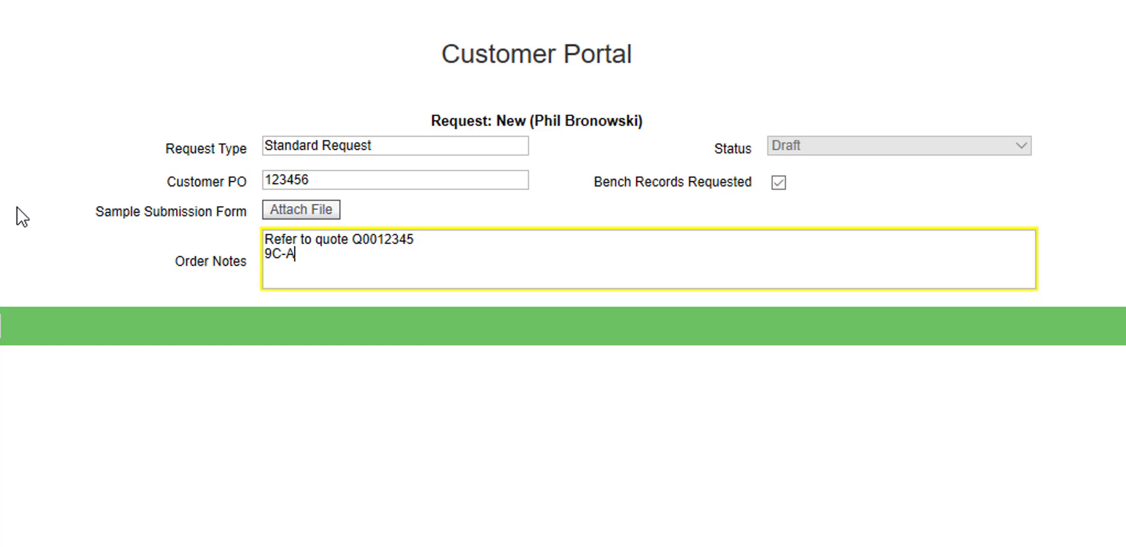
type("OP-VERO")
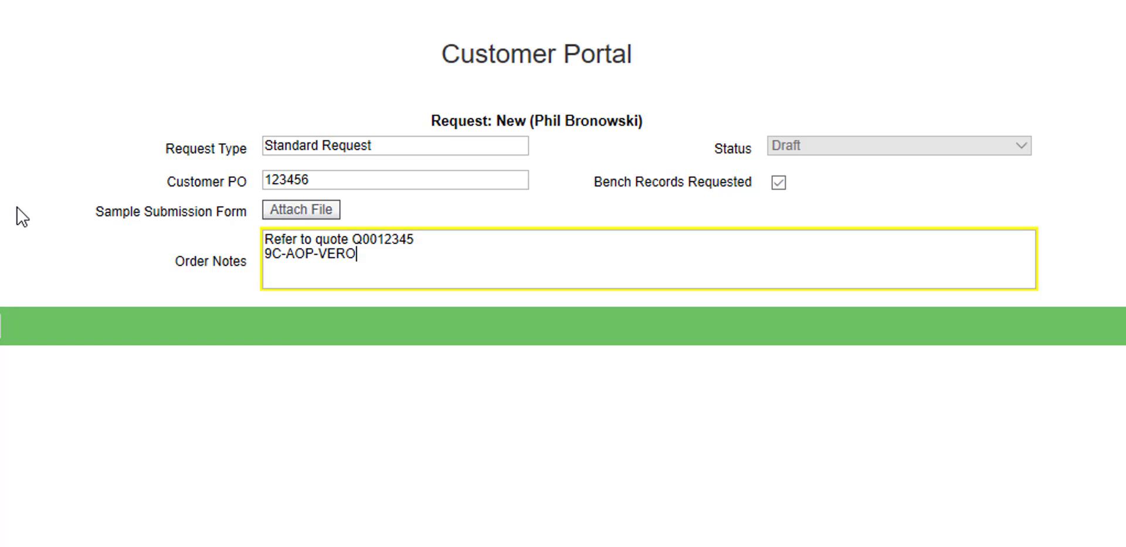
type(" not required")
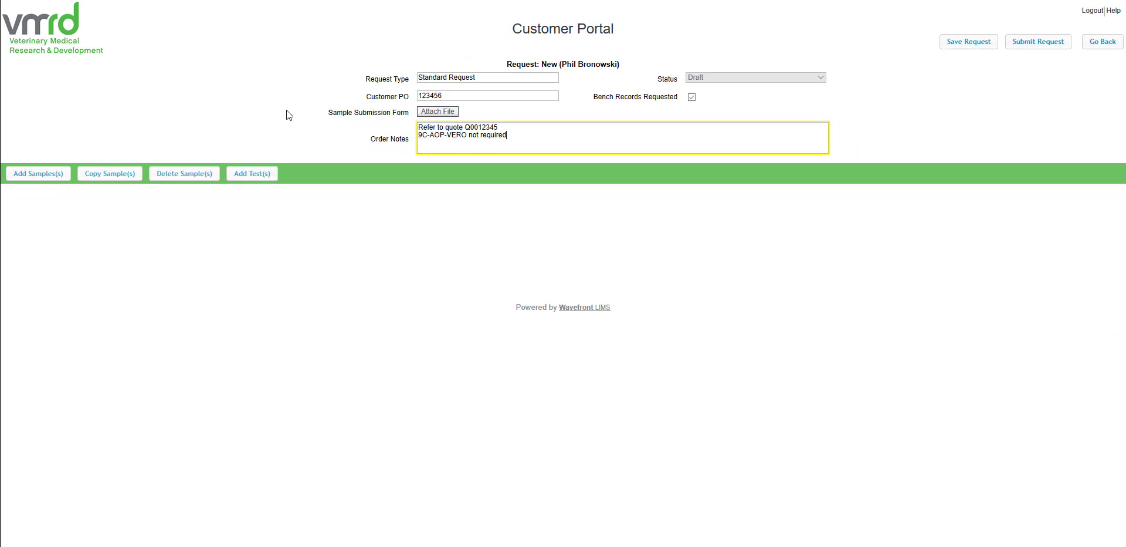
- Add 1 sample of type Animal Origin Product Sample to the request
left_click(37, 173)
type("2")
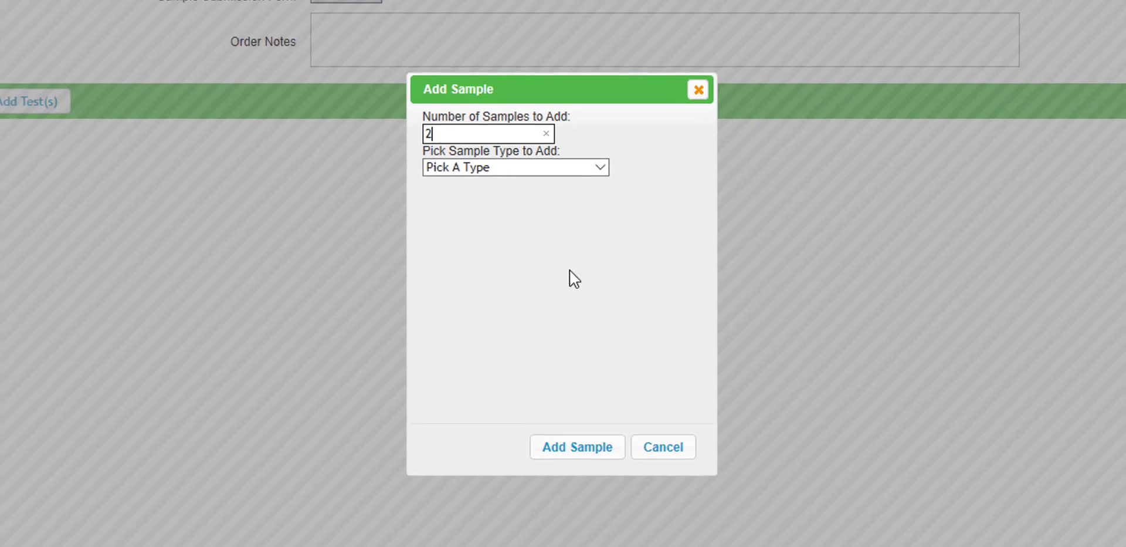
left_click_drag(478, 132, 410, 137)
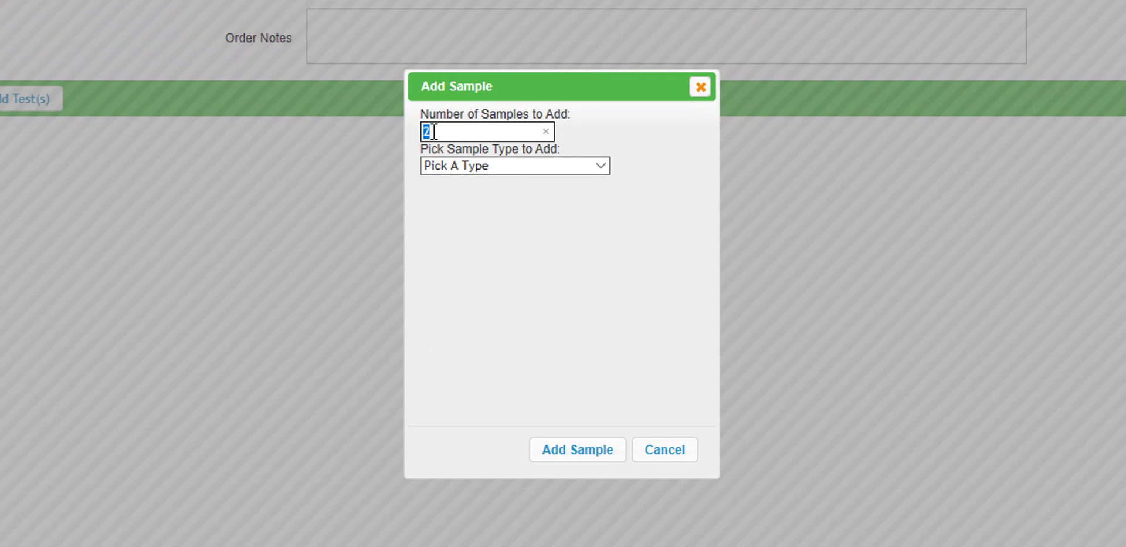
type("1")
left_click(604, 170)
left_click(606, 172)
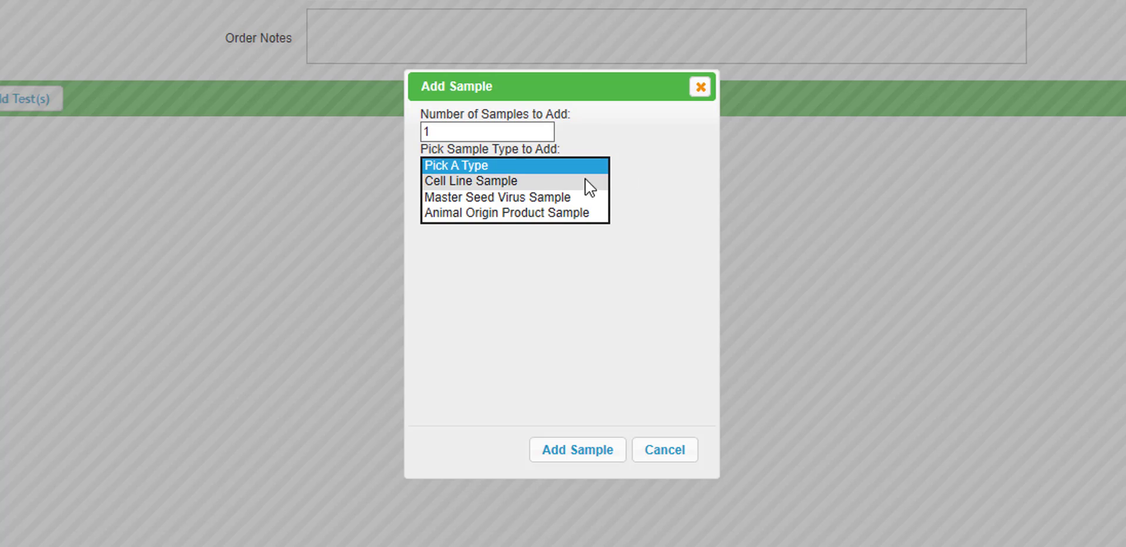
left_click(582, 214)
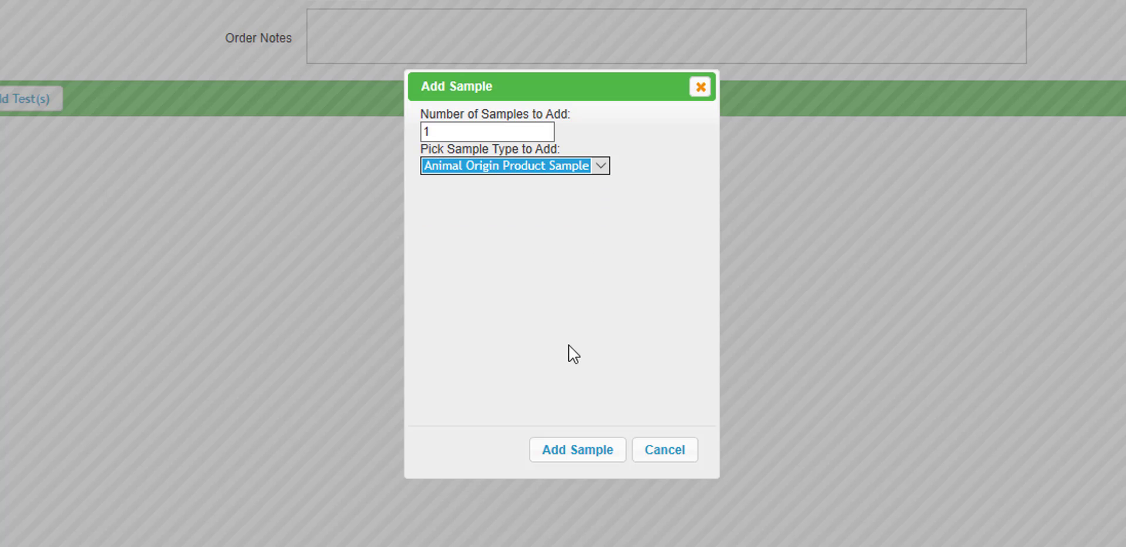
left_click(580, 461)
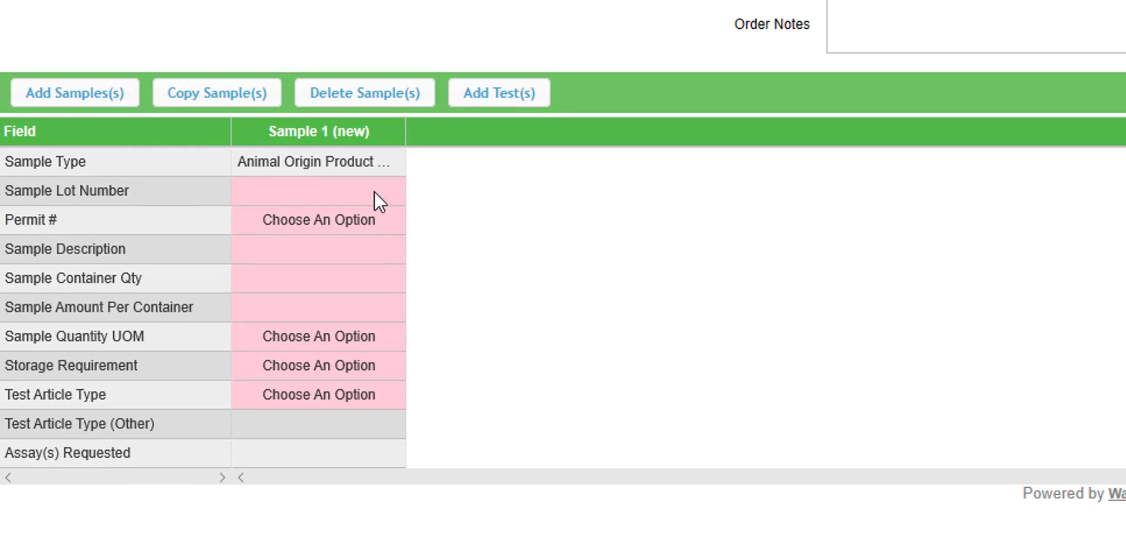
- Set Sample 1's lot number to P202004-001 and its permit number to 125126
left_click(185, 221)
type("P")
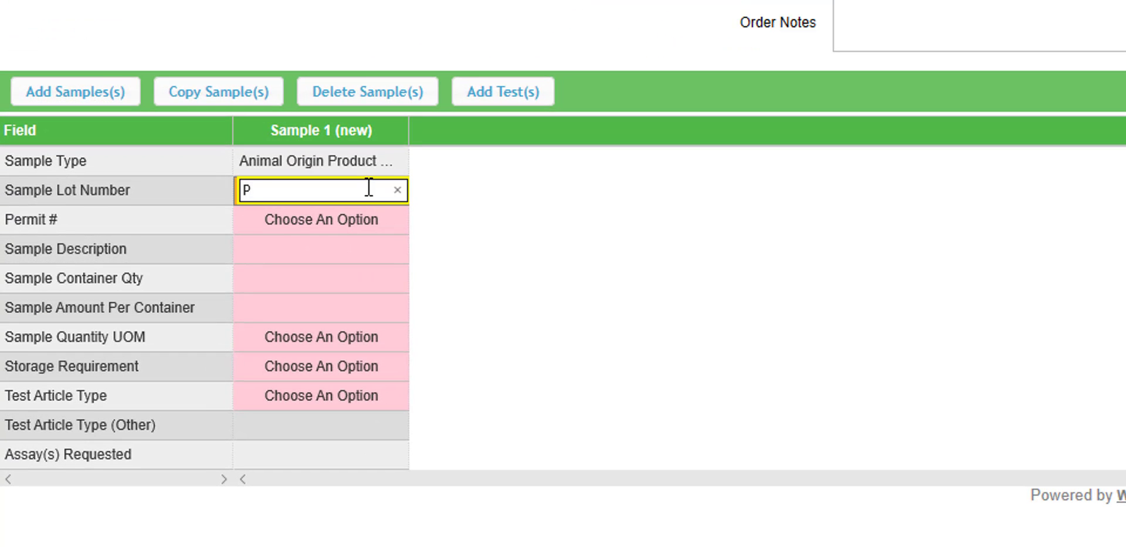
type("202004-001")
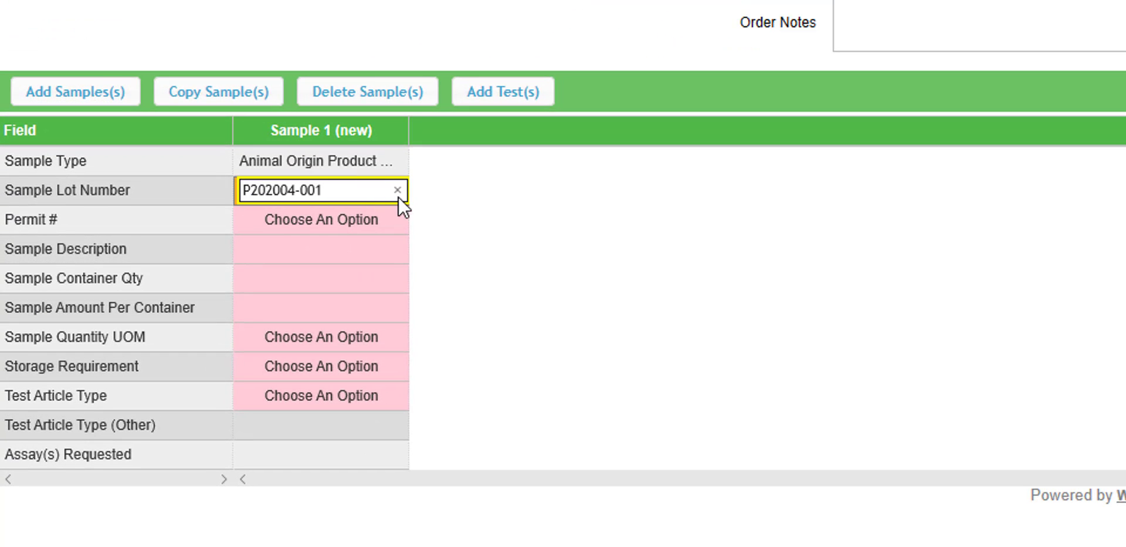
left_click(398, 226)
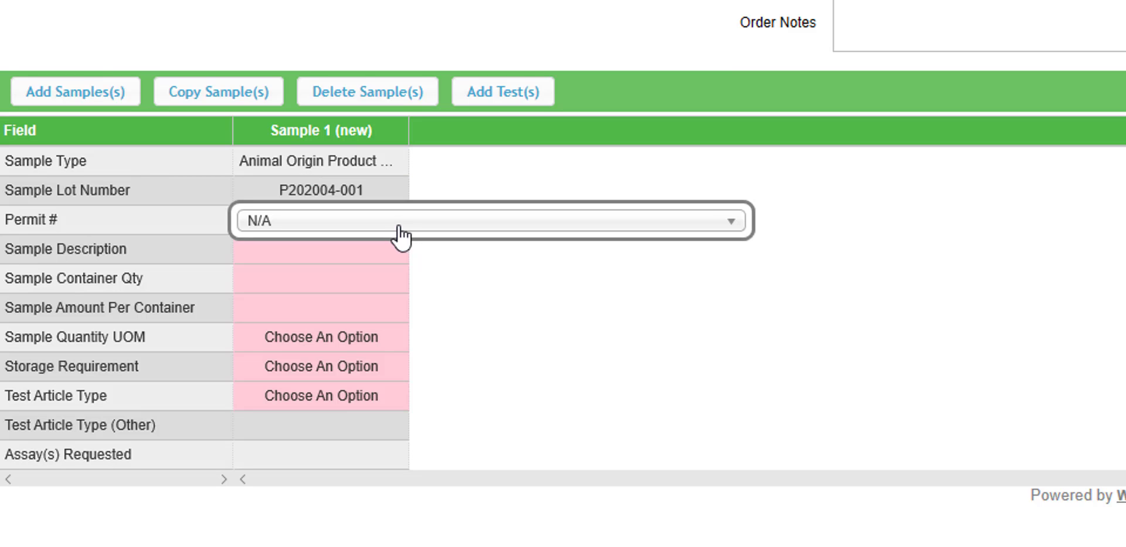
left_click(731, 221)
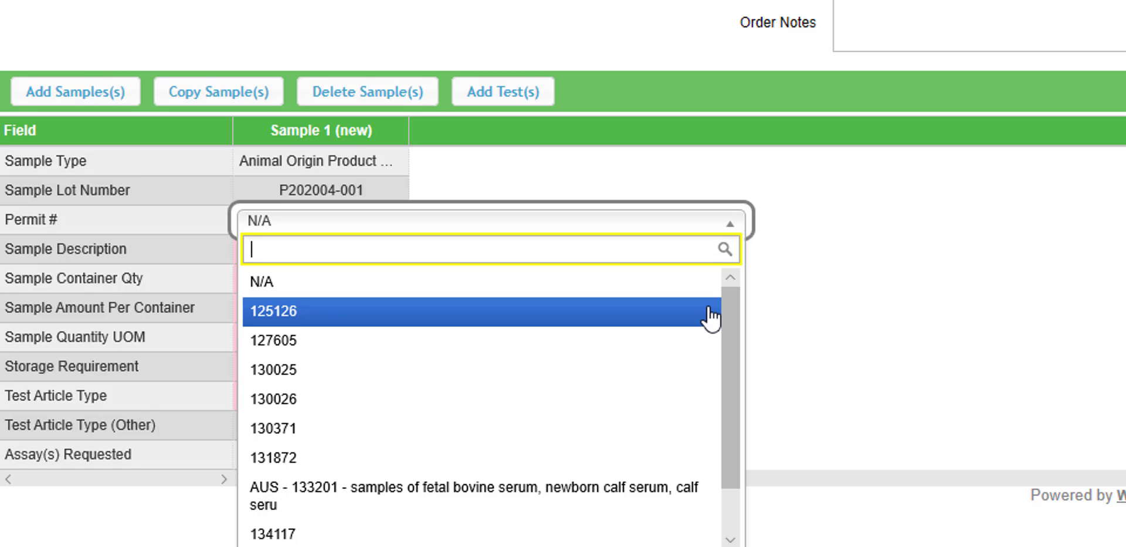
left_click(710, 317)
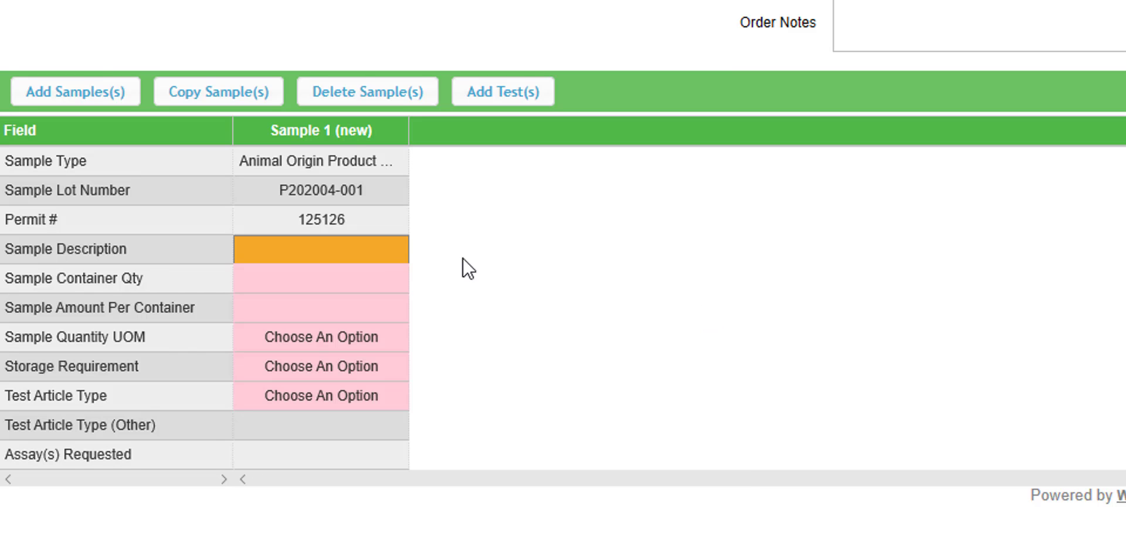
- Enter and save "donor bovine serum" as the description of Sample 1
left_click(364, 259)
type("donor bovine serum")
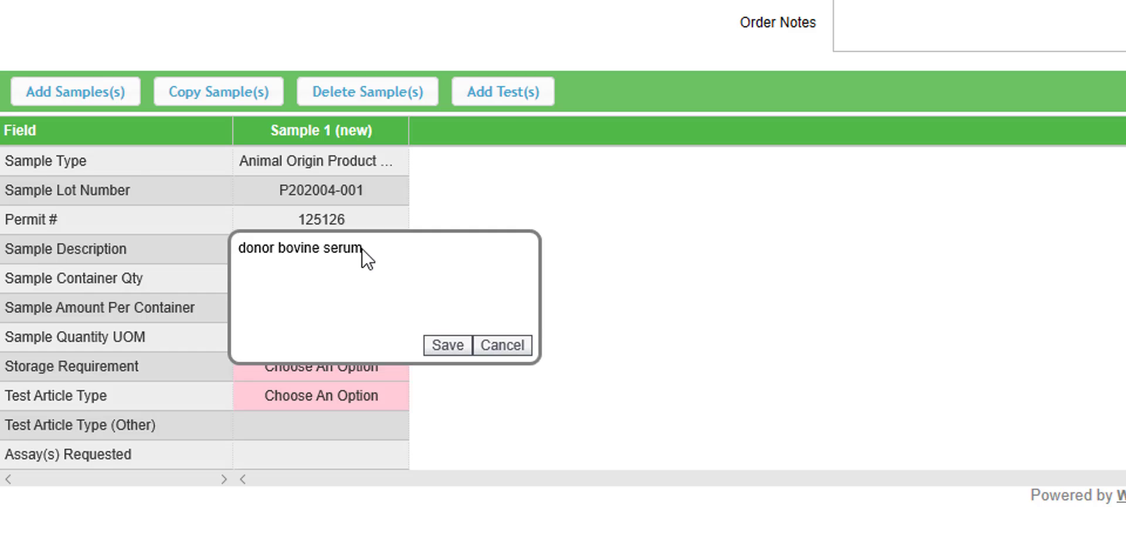
left_click(440, 344)
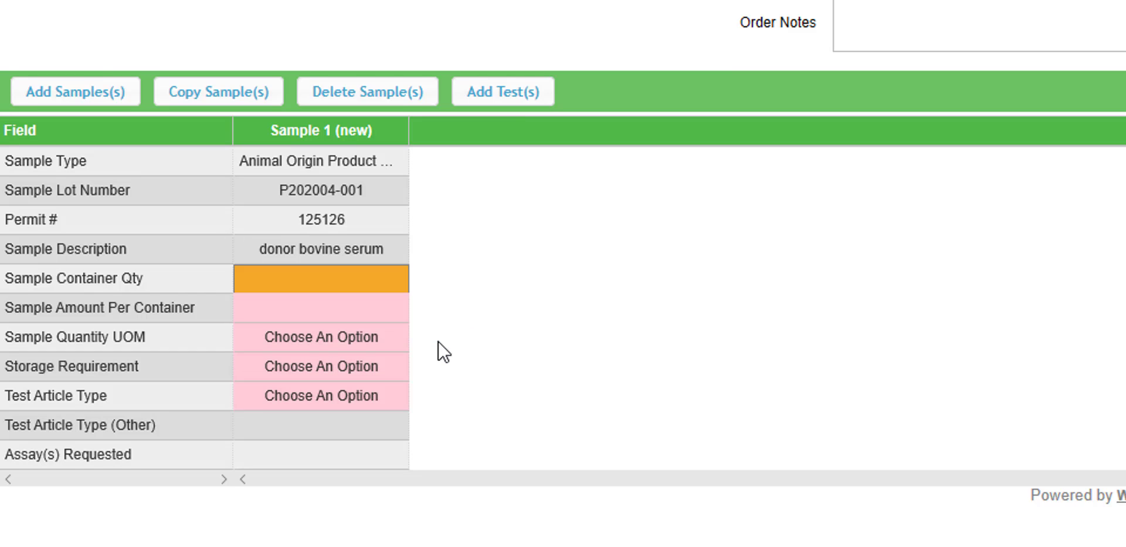
- Set Sample 1's quantity to 3 containers with an amount of 100 mL per container
left_click(375, 275)
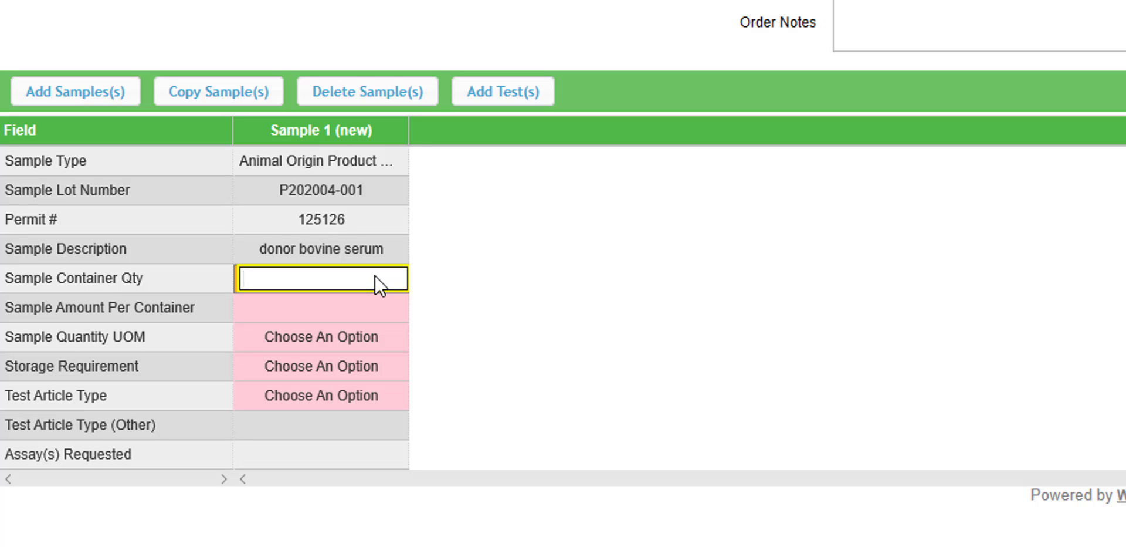
type("3")
key("Tab")
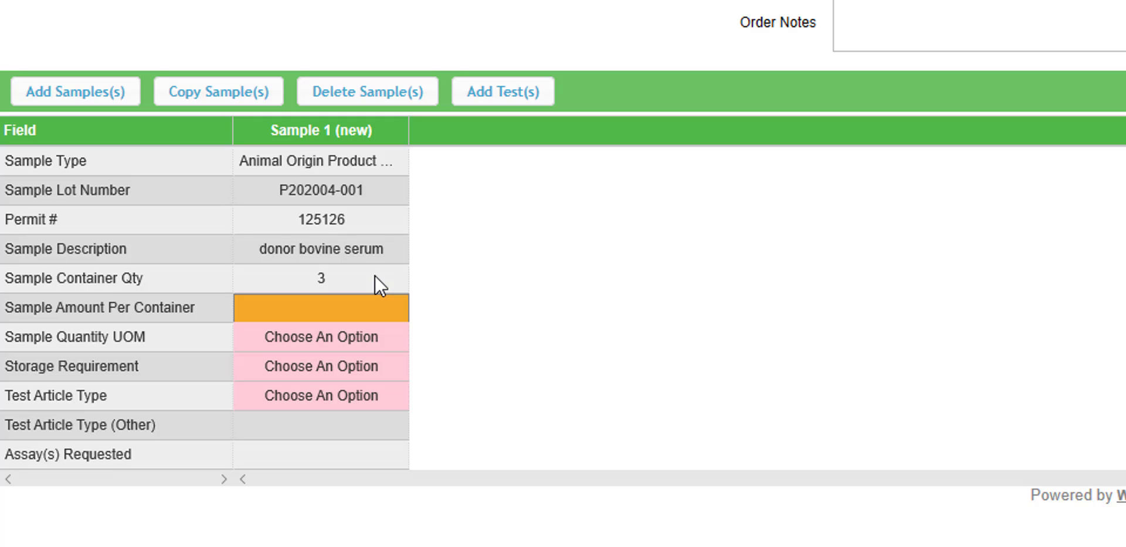
left_click(361, 309)
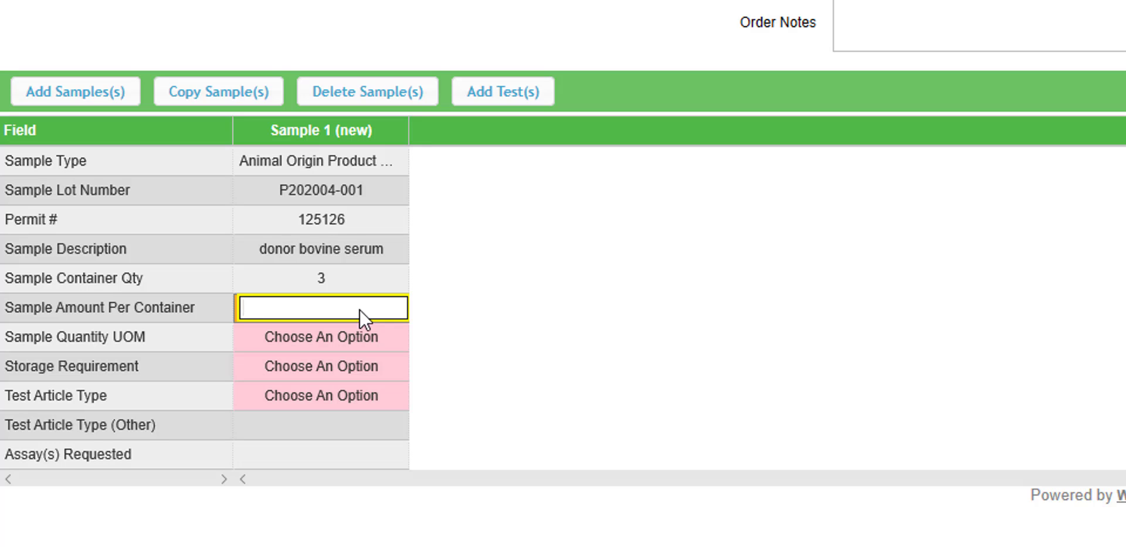
type("100")
key("Return")
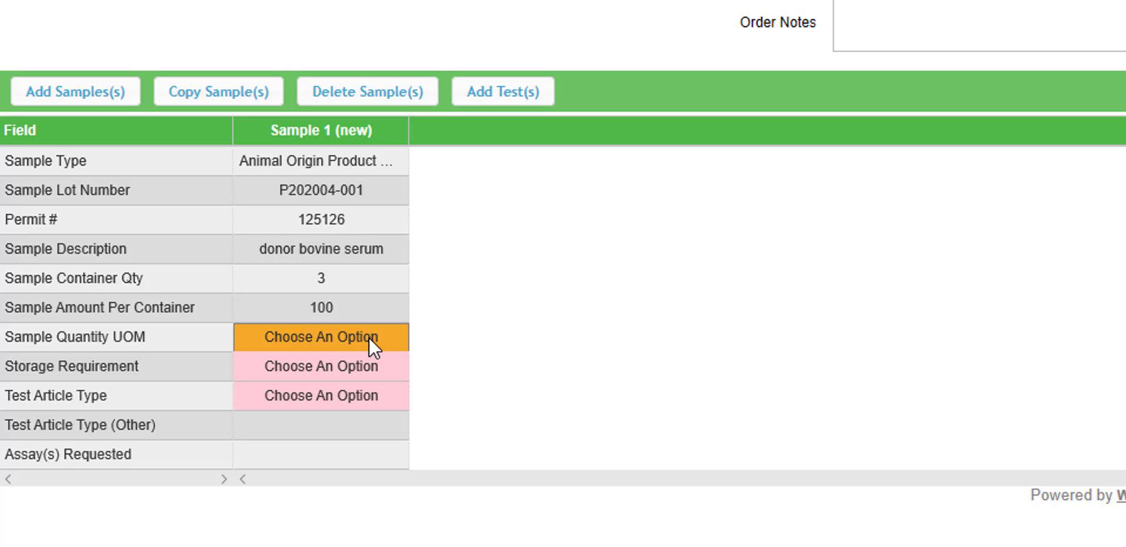
left_click(368, 337)
left_click(400, 344)
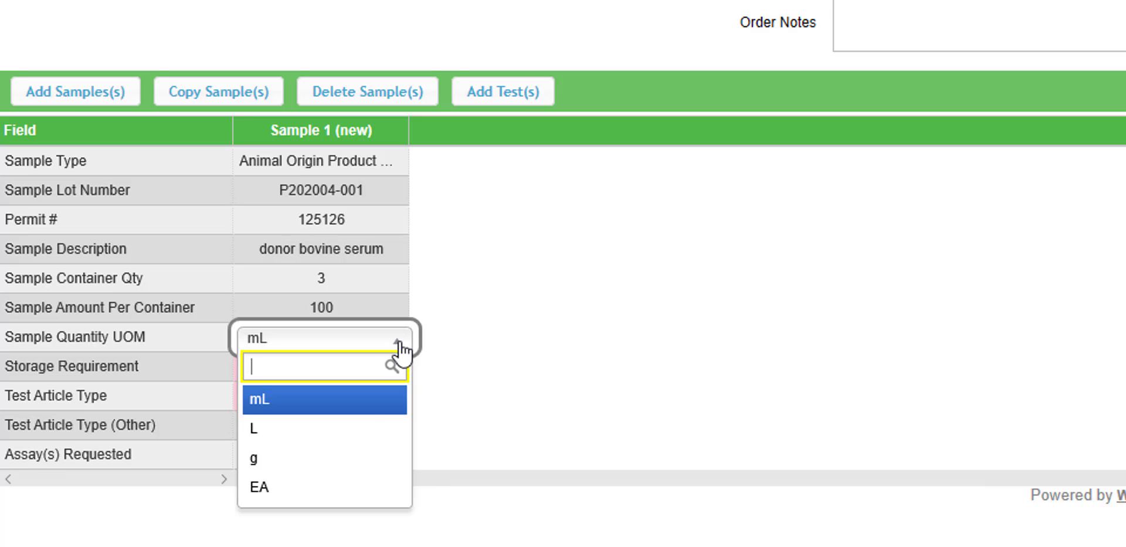
left_click(369, 411)
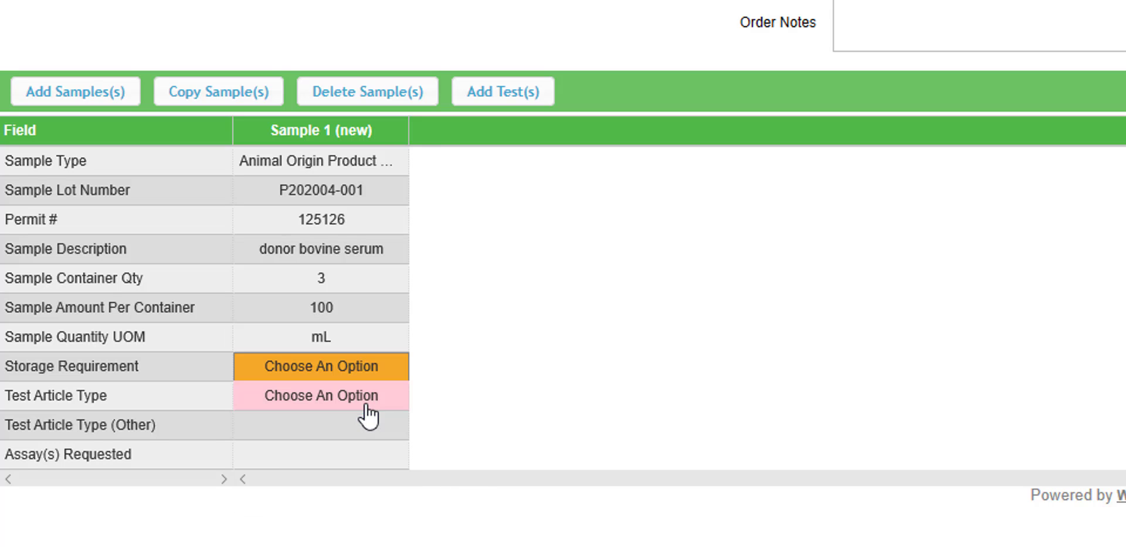
- Set Sample 1's storage requirement to Frozen and its test article type to BSA - Liquid
left_click(385, 367)
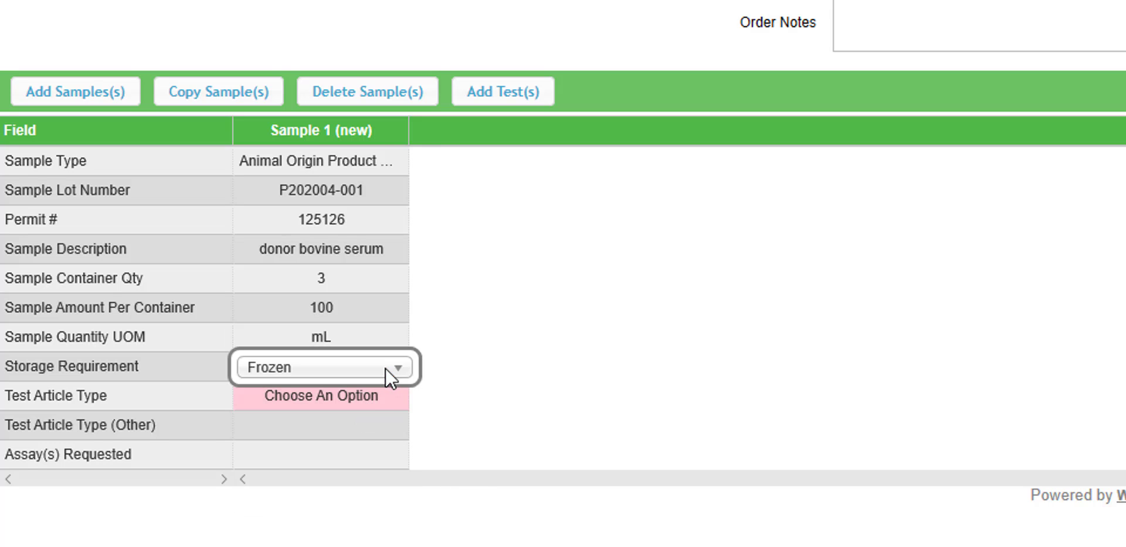
left_click(401, 371)
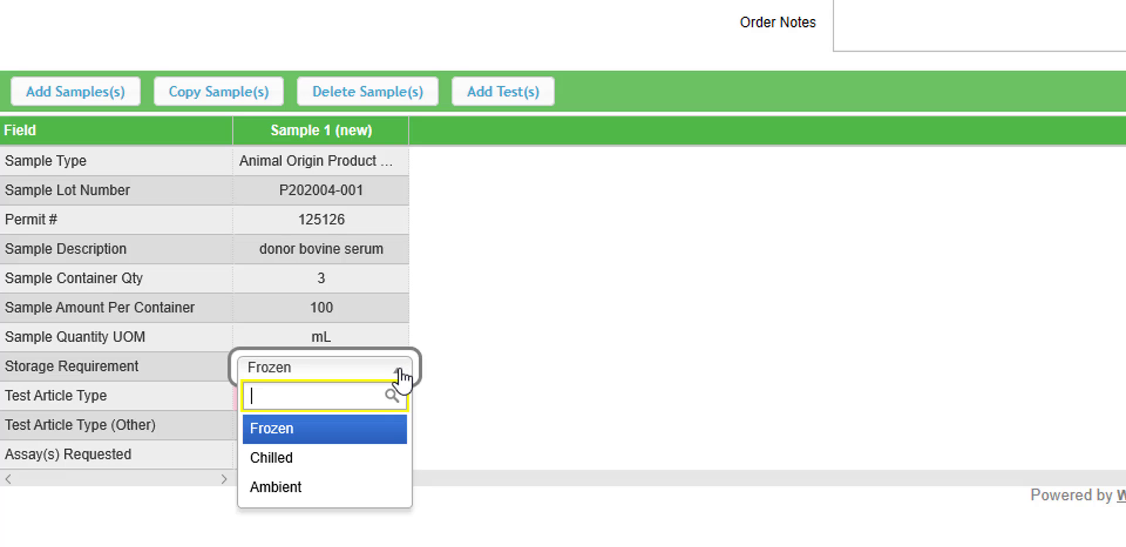
left_click(378, 434)
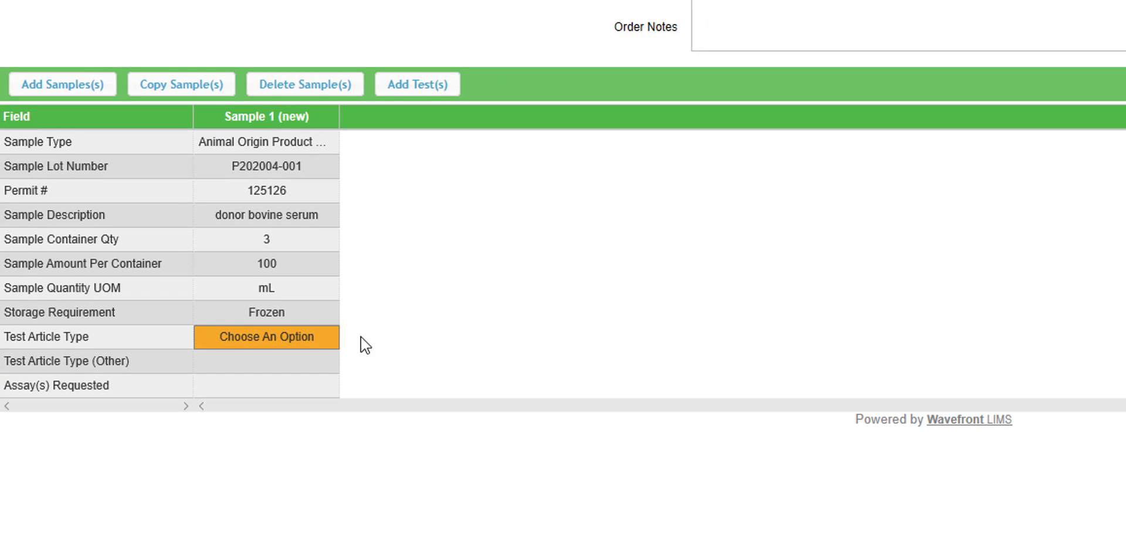
left_click(396, 399)
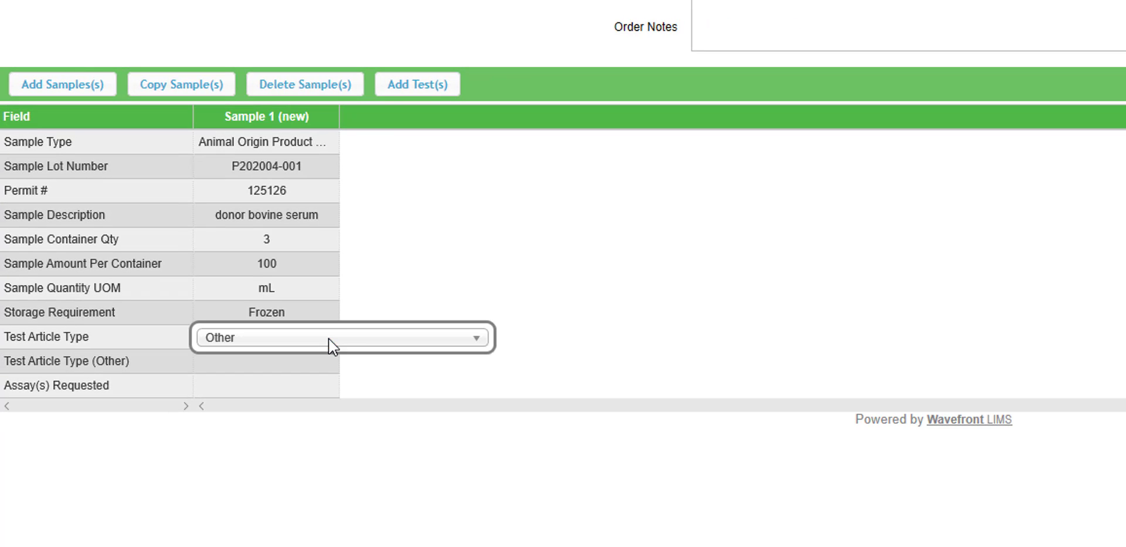
left_click(480, 347)
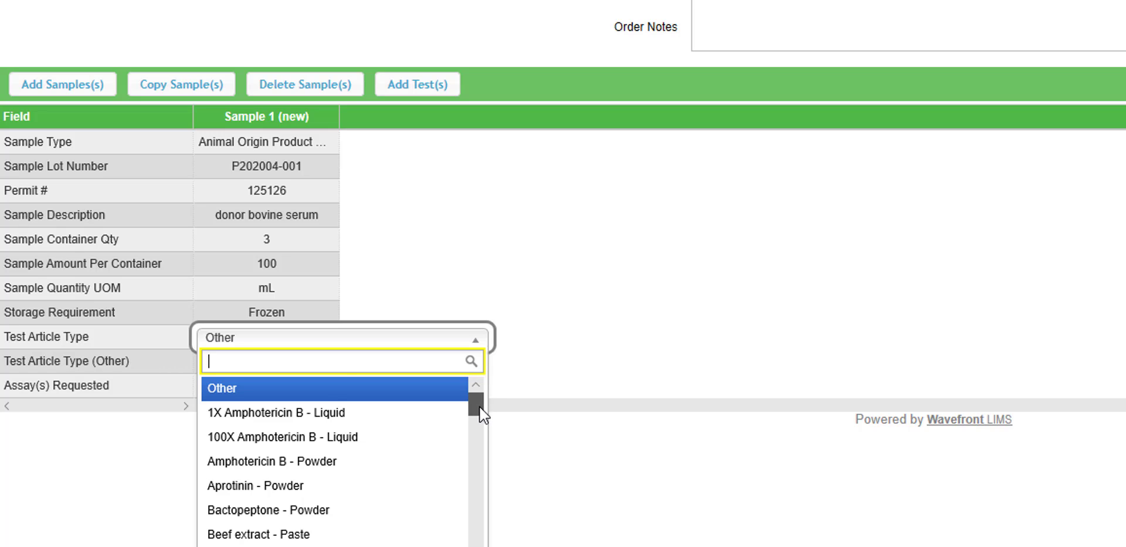
left_click_drag(480, 414, 465, 445)
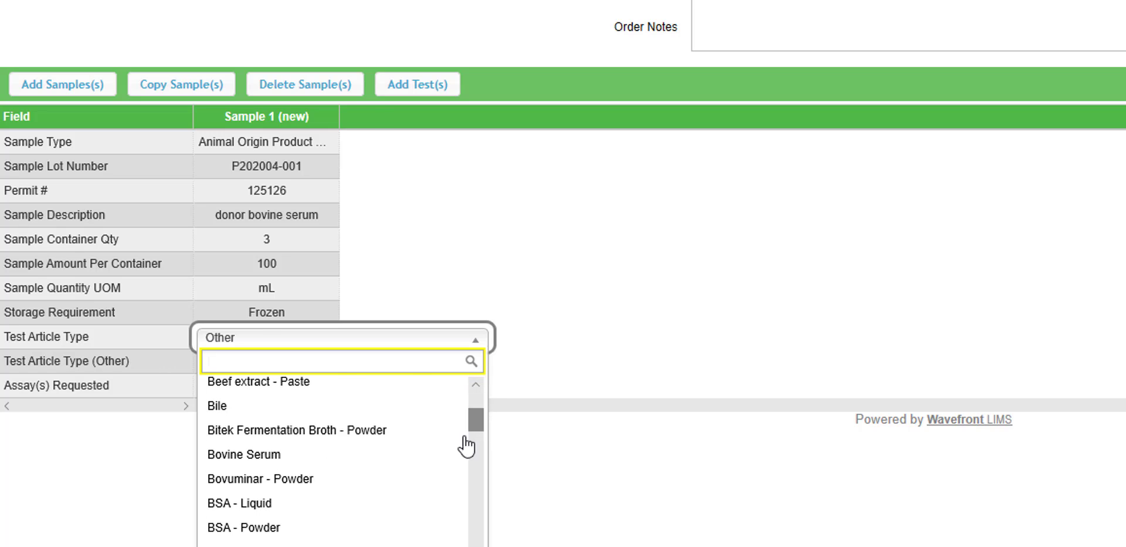
left_click(433, 505)
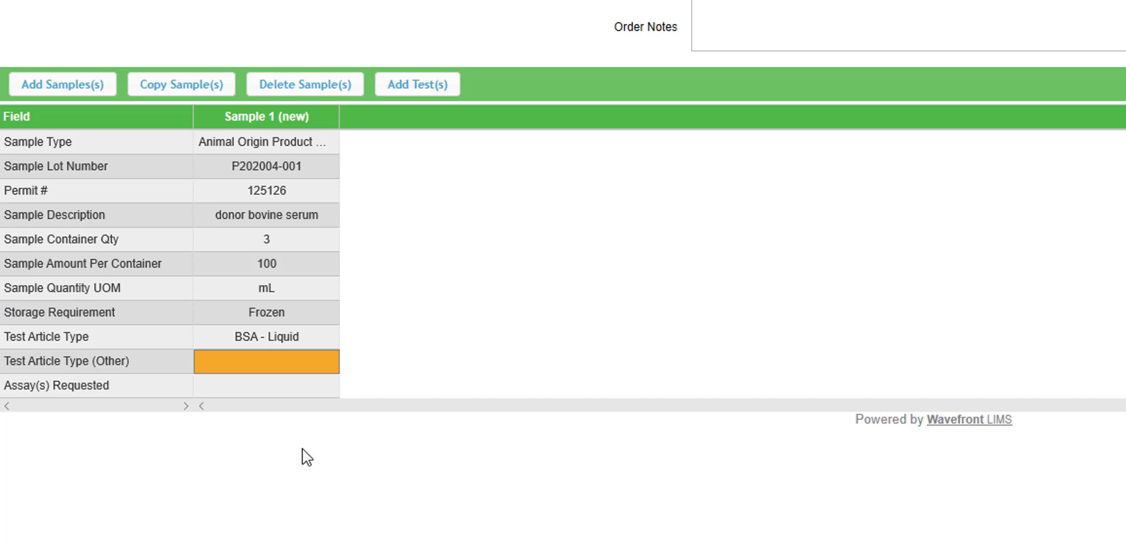
- Add the 9C-AOP-BOV, Bovine 9CFR test of animal origin products, and select it for all samples
left_click(415, 85)
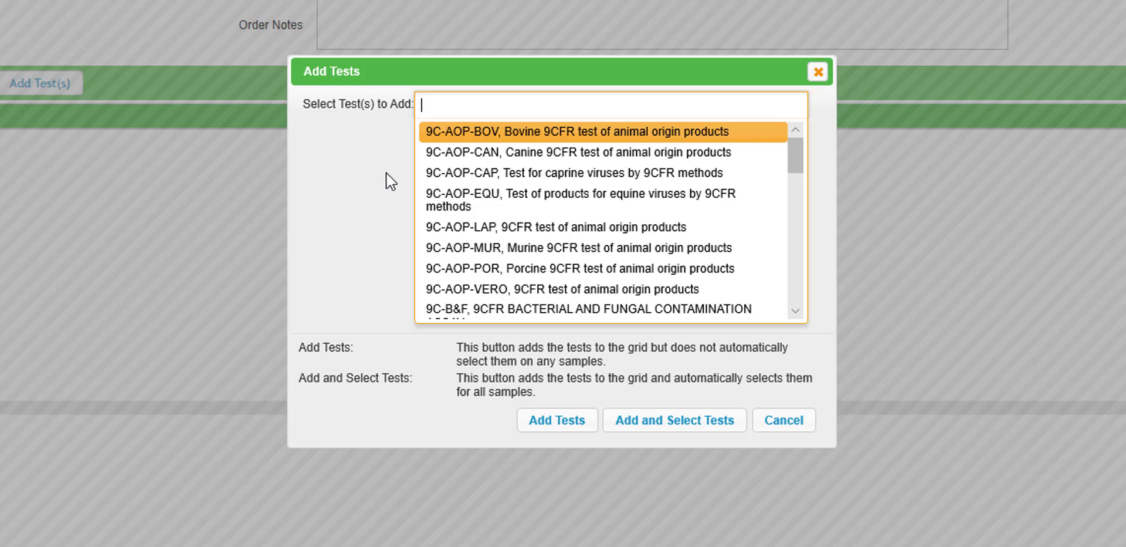
left_click(469, 133)
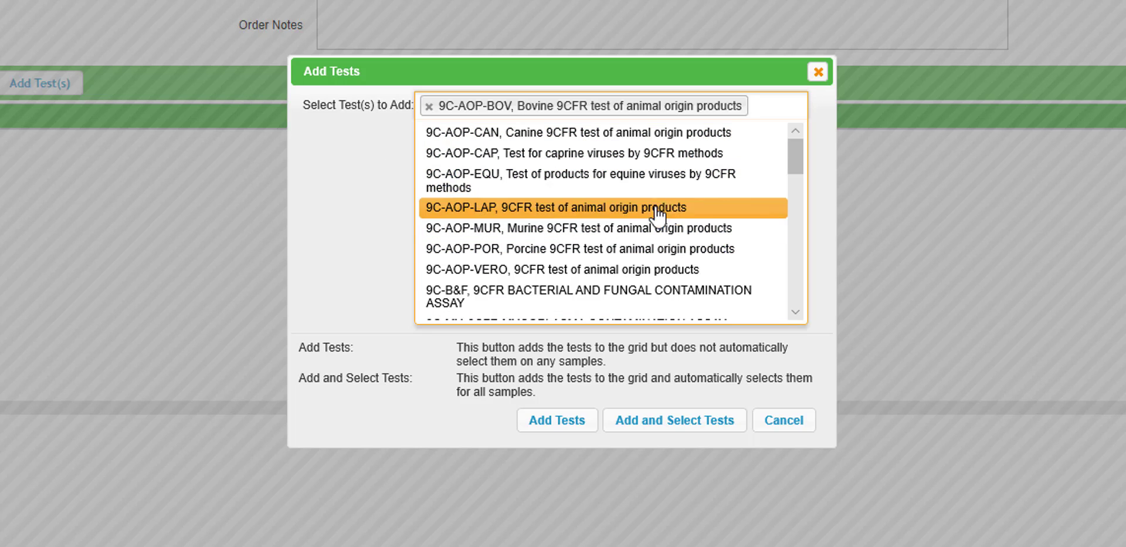
left_click(816, 184)
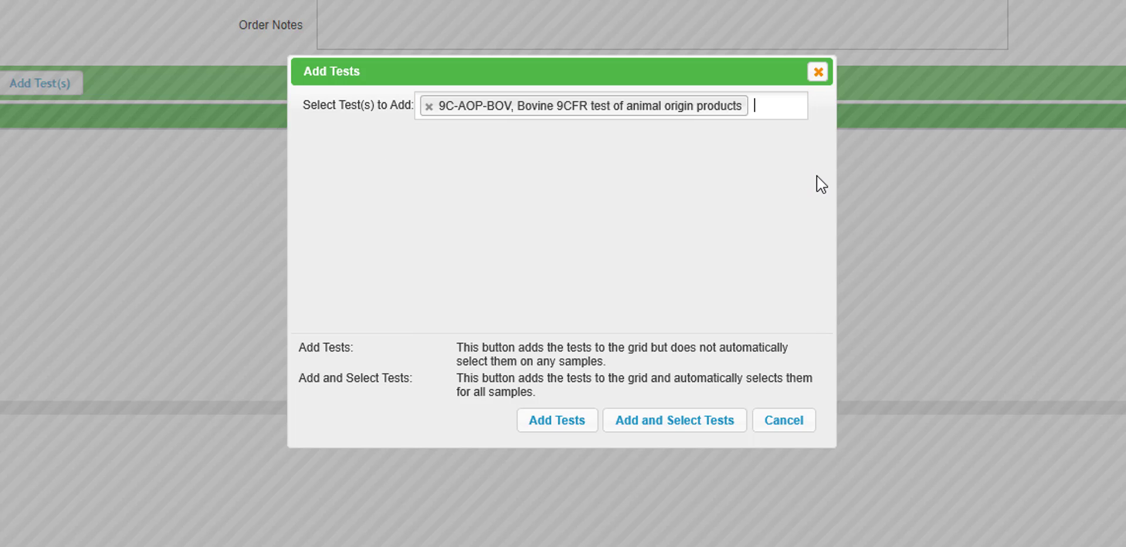
left_click(684, 427)
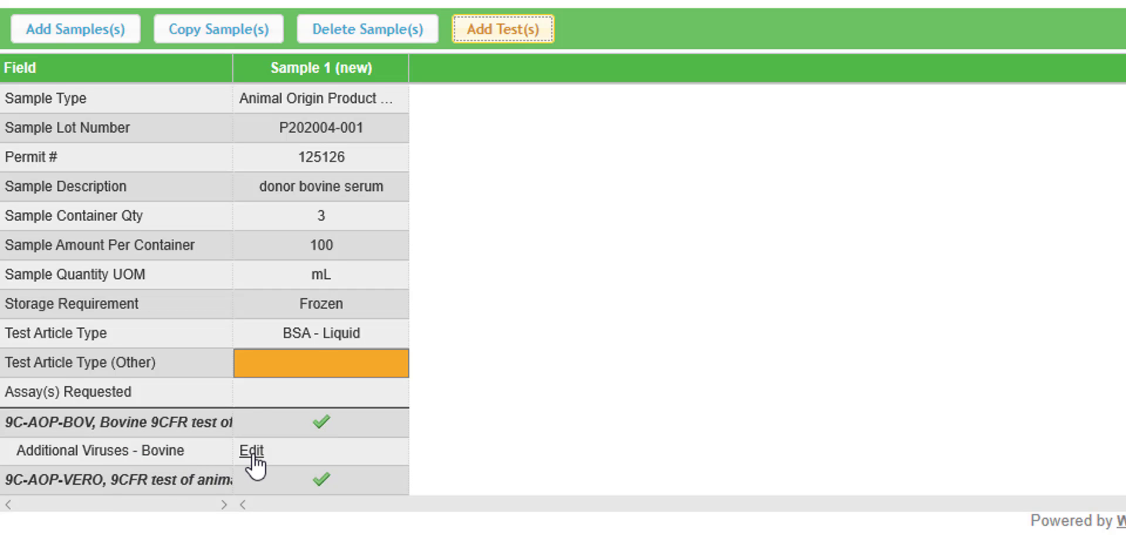
- Add the IBR, BLV, PI-3 and VSV options as additional viruses for Sample 1's Bovine 9CFR test
left_click(252, 452)
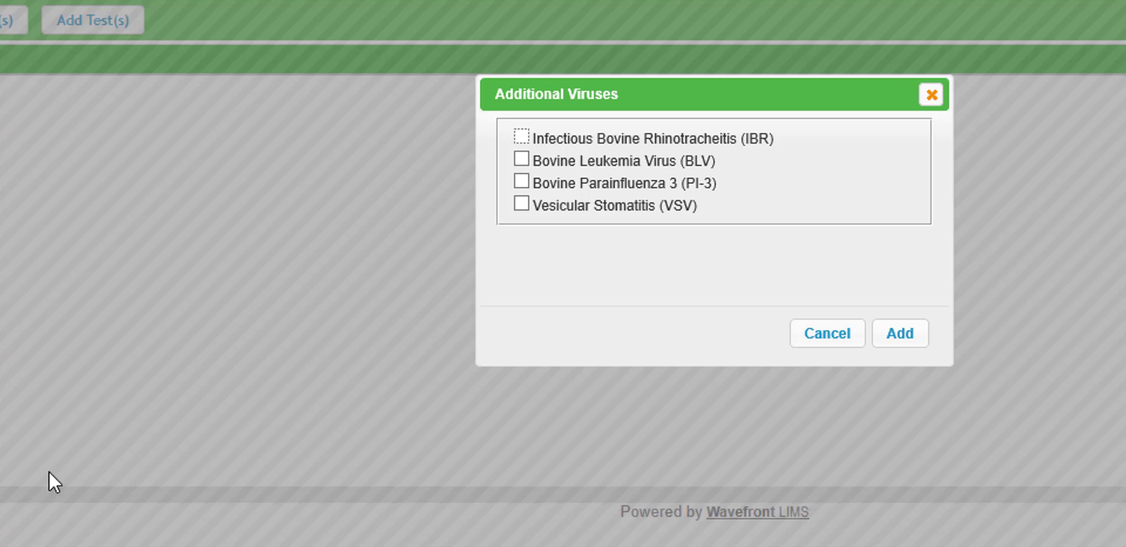
left_click(522, 182)
left_click(521, 204)
left_click(894, 337)
- Add one sample of type Master Seed Virus Sample to the request
left_click(56, 173)
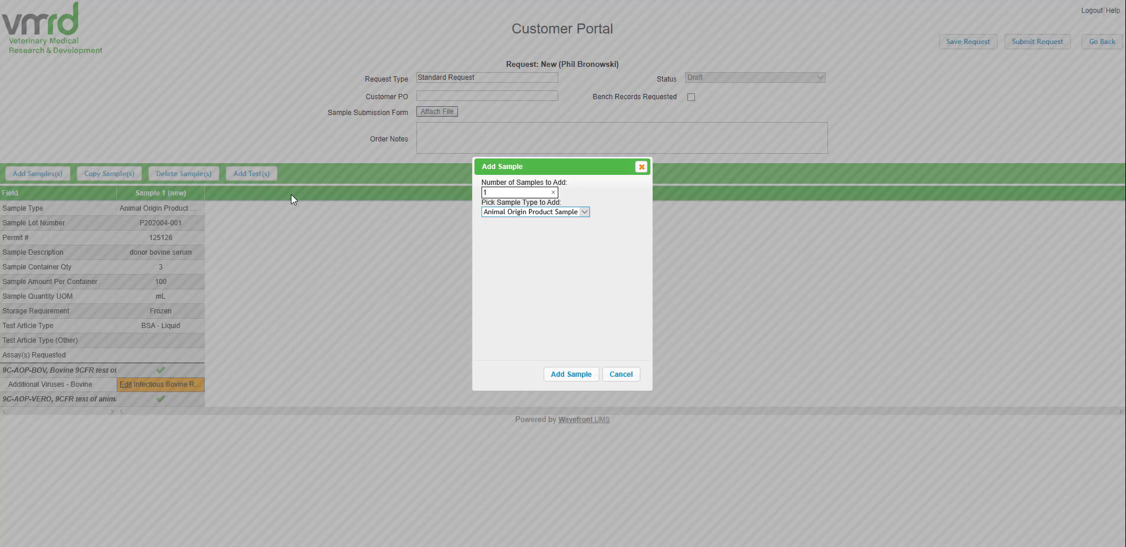
left_click(585, 212)
left_click(567, 203)
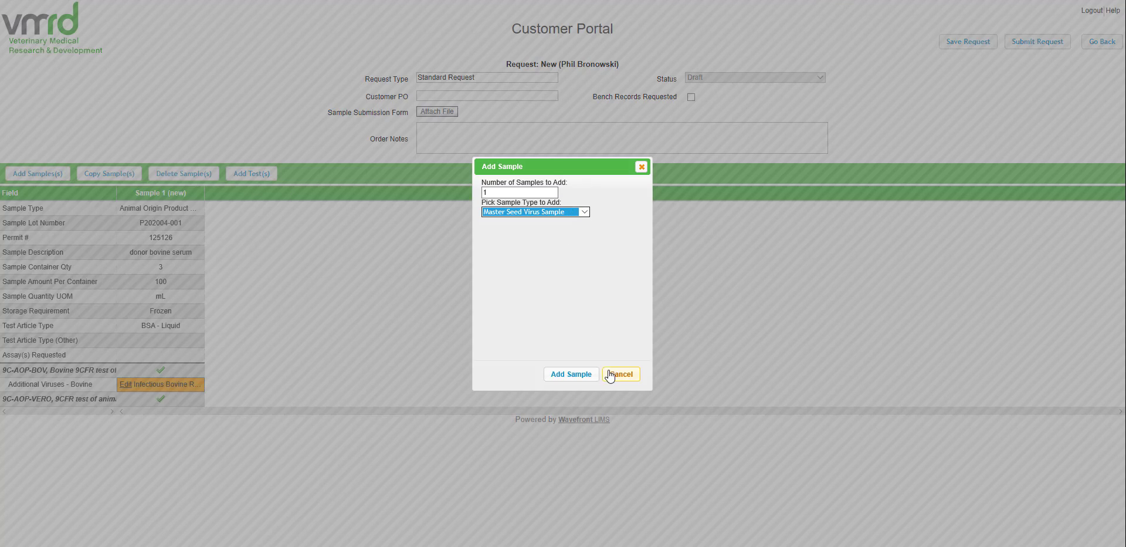
left_click(581, 375)
- Add one sample of type Cell Line Sample to the request
left_click(38, 173)
left_click(585, 212)
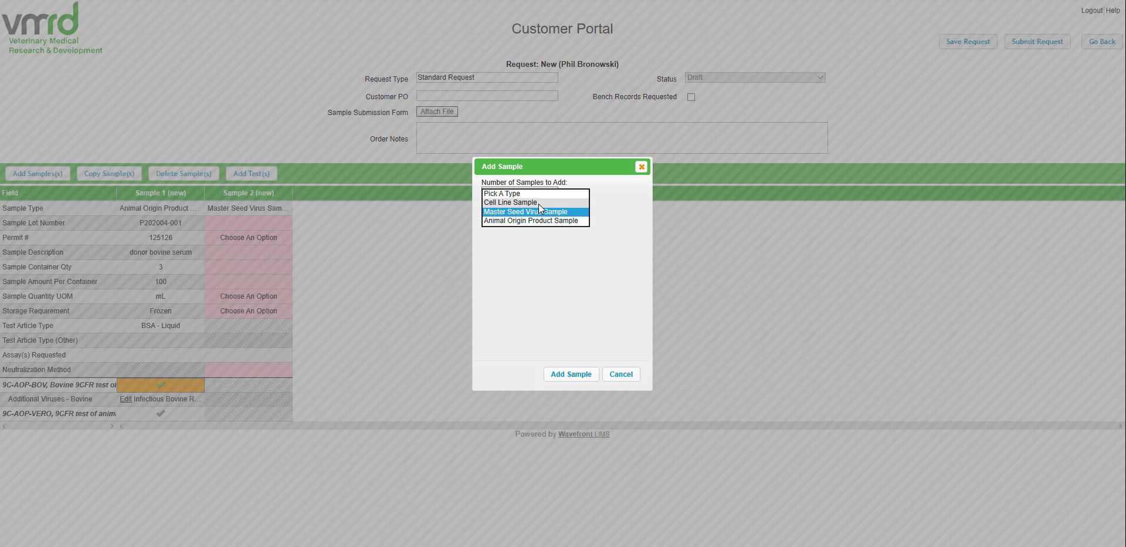
left_click(538, 203)
left_click(577, 375)
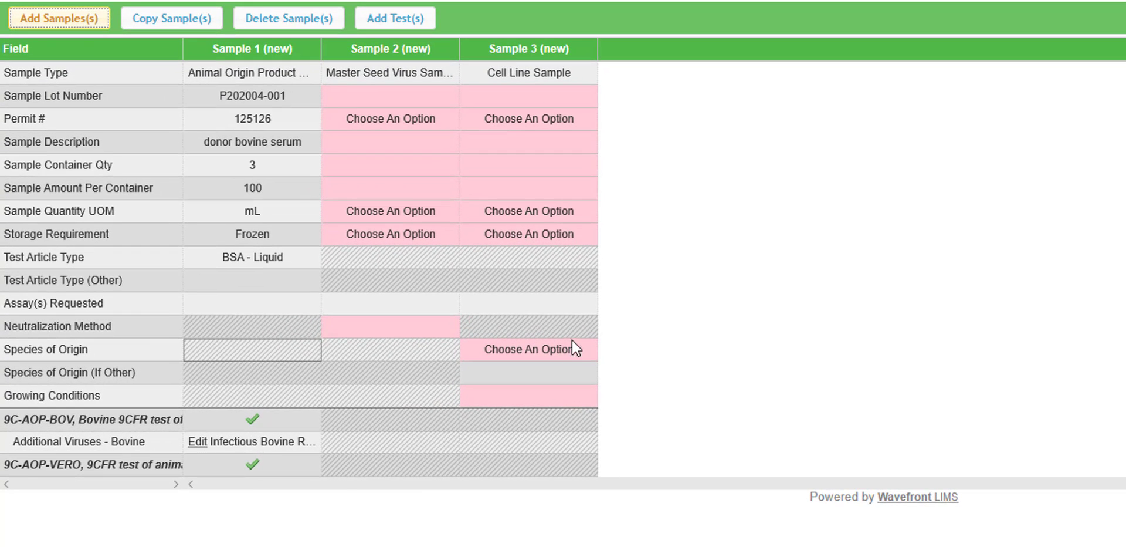
- Set Sample 3's species of origin to Bovine, and open its growing conditions entry, closing it without text
left_click(572, 349)
left_click(586, 355)
left_click(524, 404)
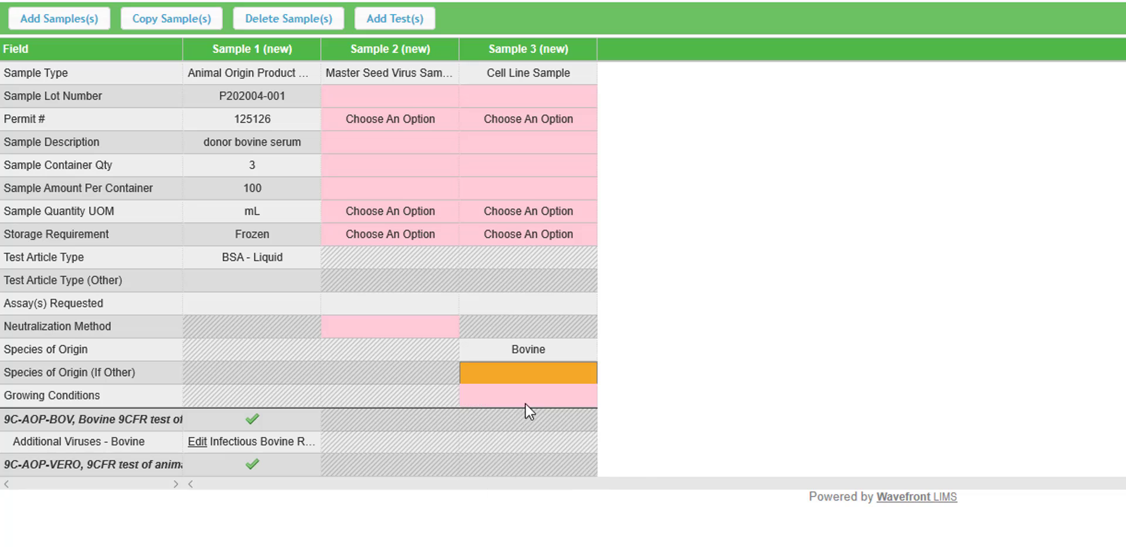
left_click(526, 402)
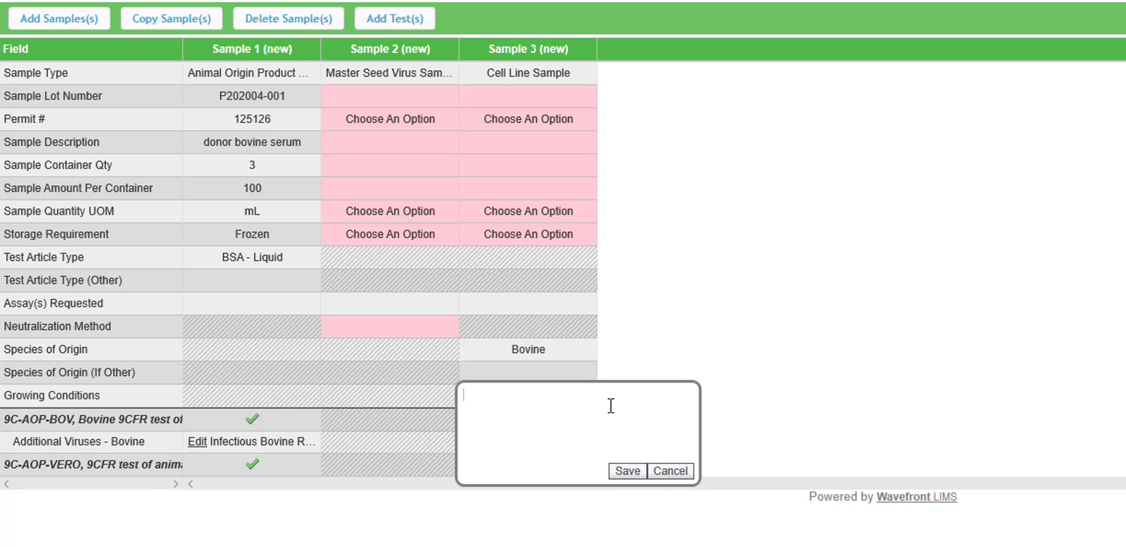
left_click(667, 471)
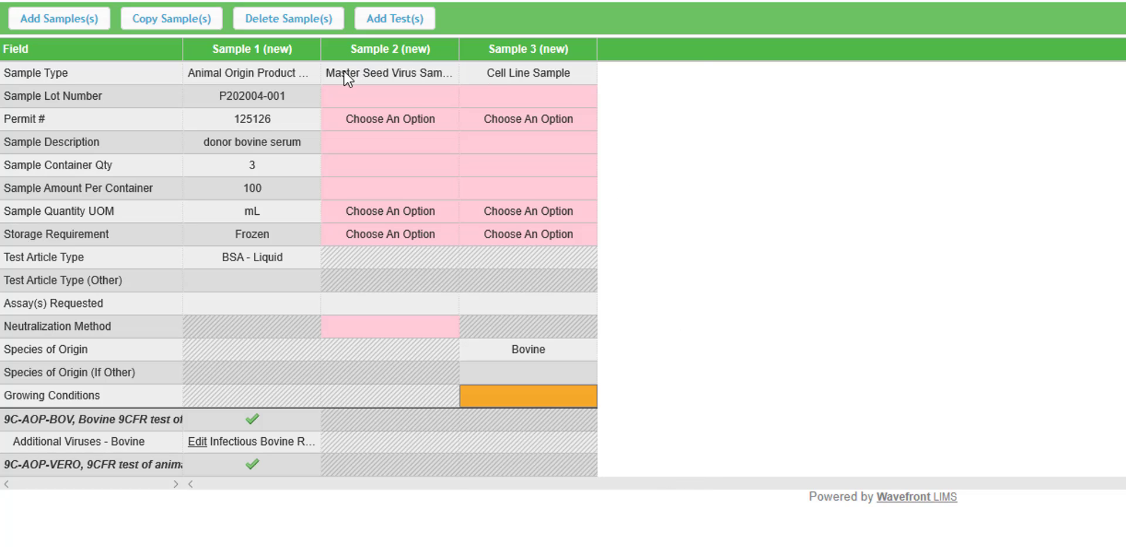
left_click(351, 296)
left_click(528, 402)
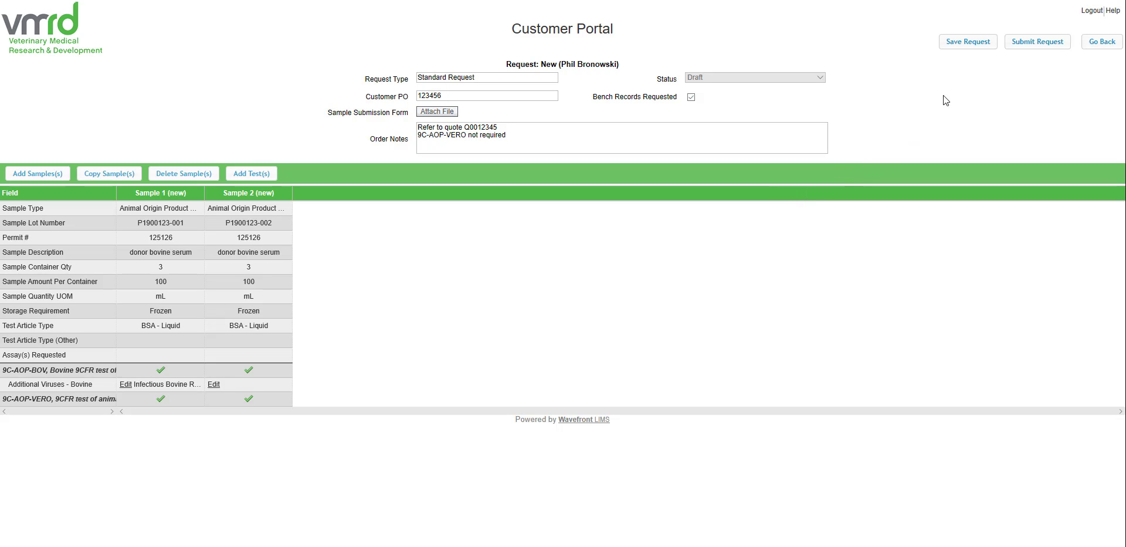
- Save and submit the request, then close its sample submission form PDF and acknowledge the submission
left_click(958, 46)
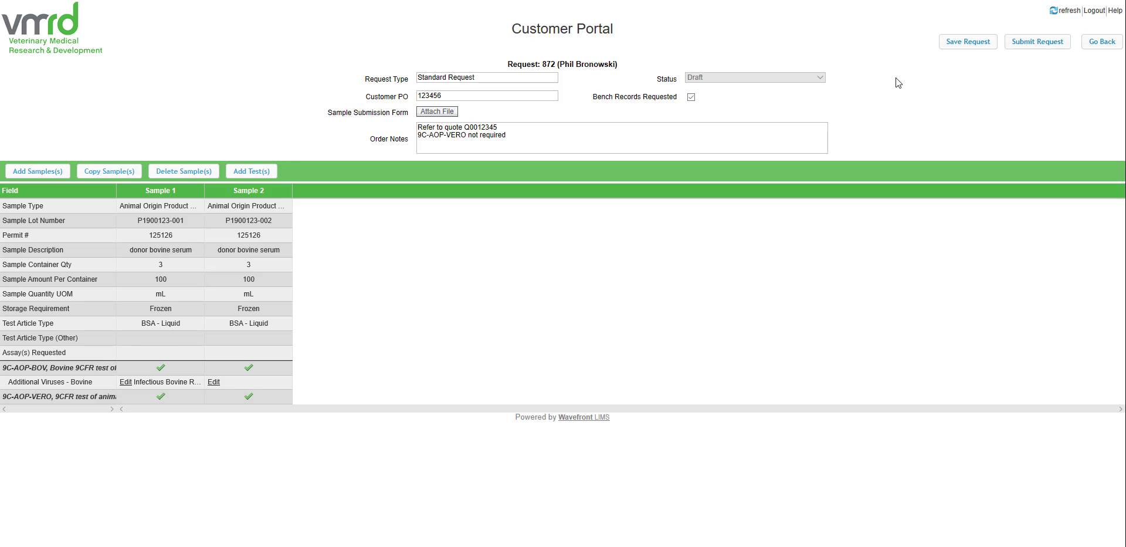
left_click(1032, 46)
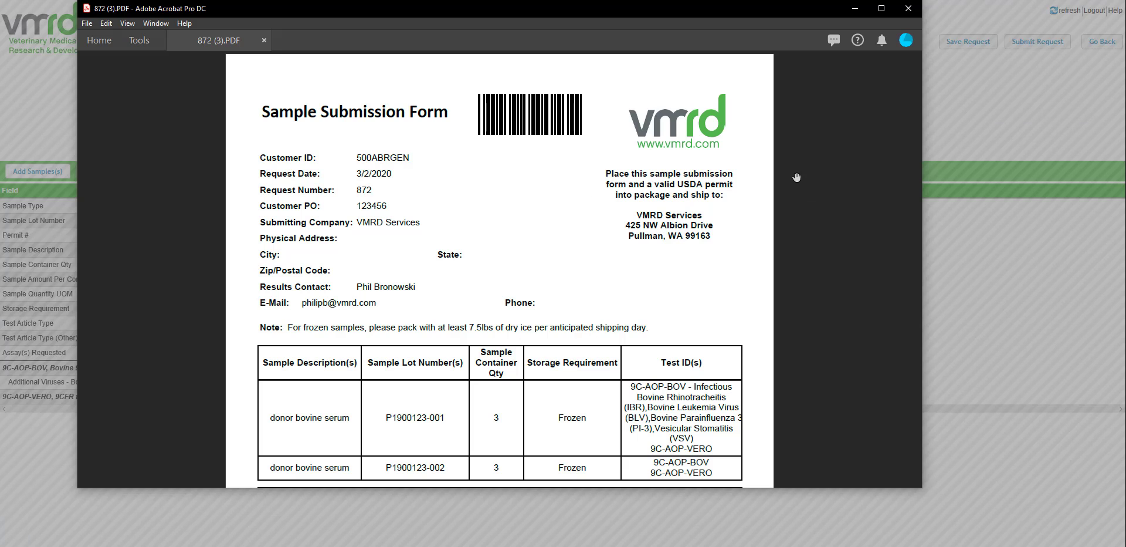
key("alt+F4")
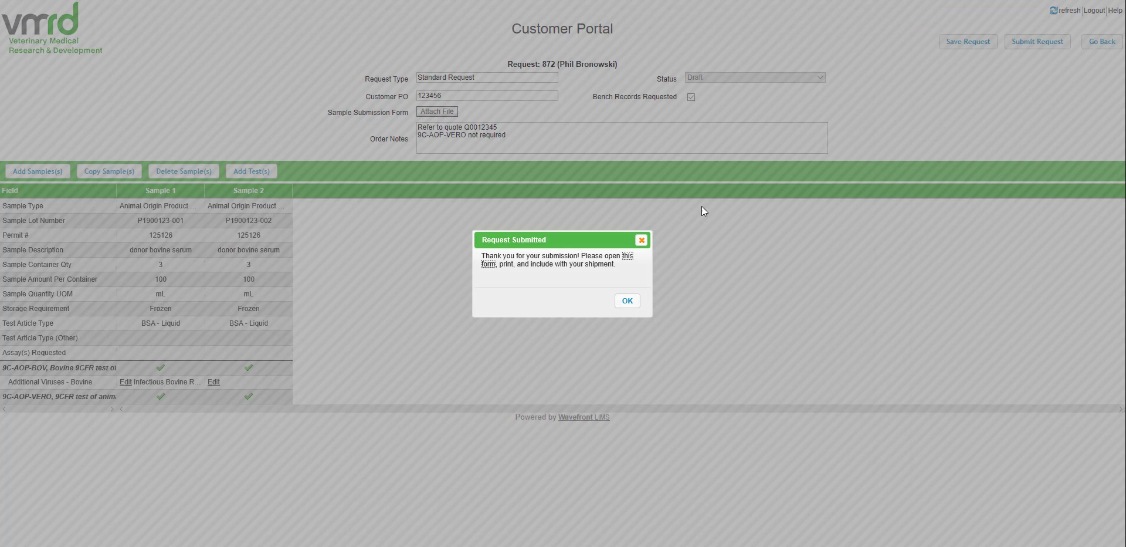
left_click(627, 305)
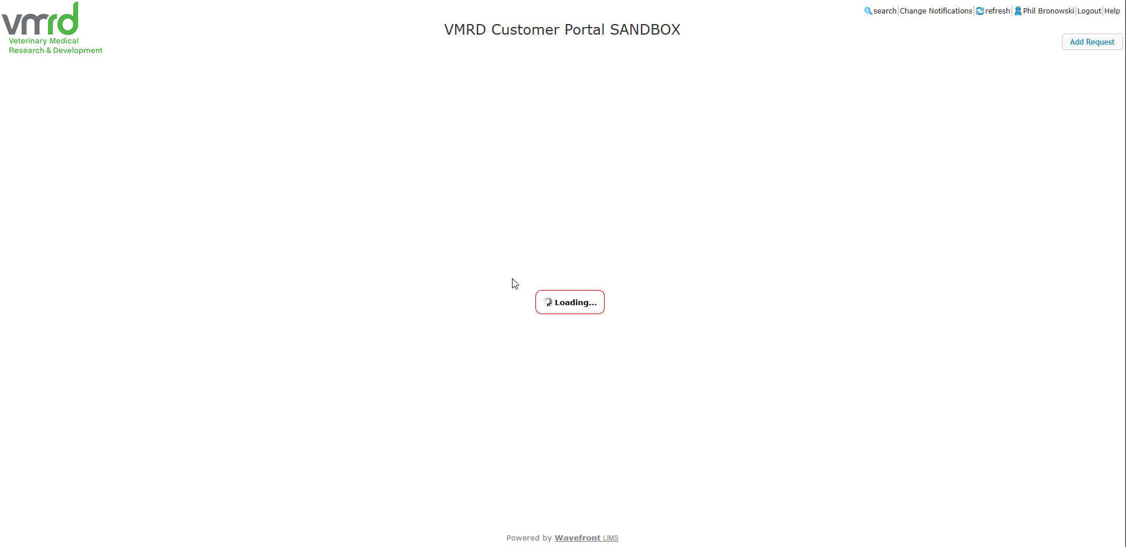
- Look across the request list's columns, from the request IDs to the sample submission forms
left_click_drag(626, 503, 785, 513)
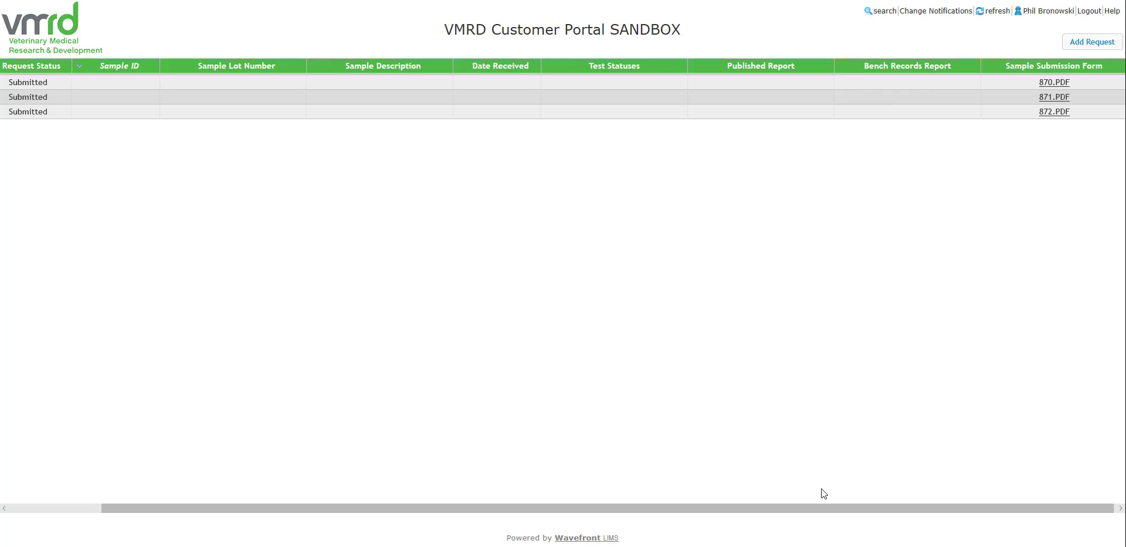
left_click_drag(820, 509, 670, 506)
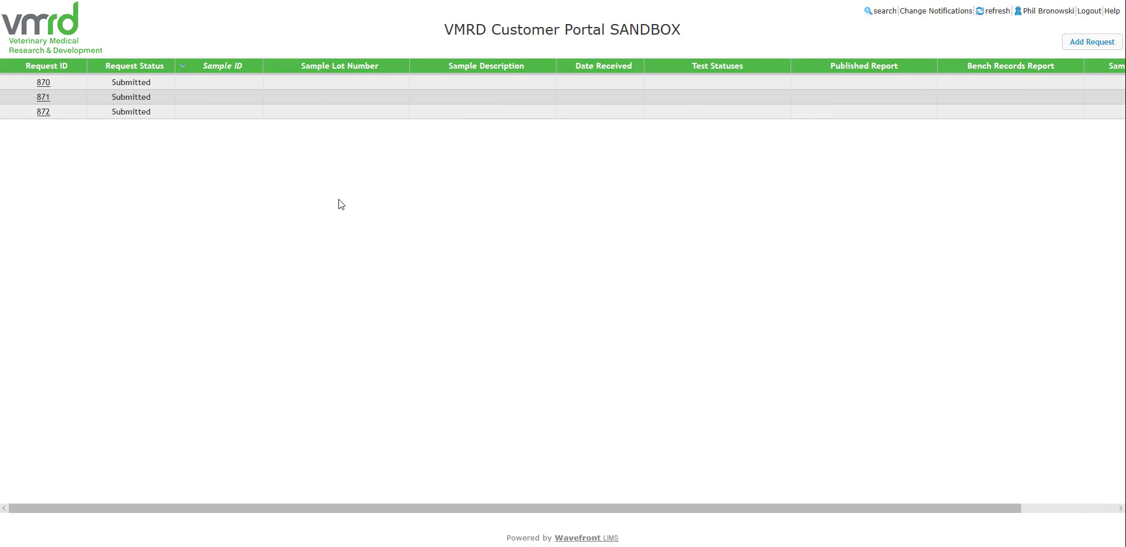